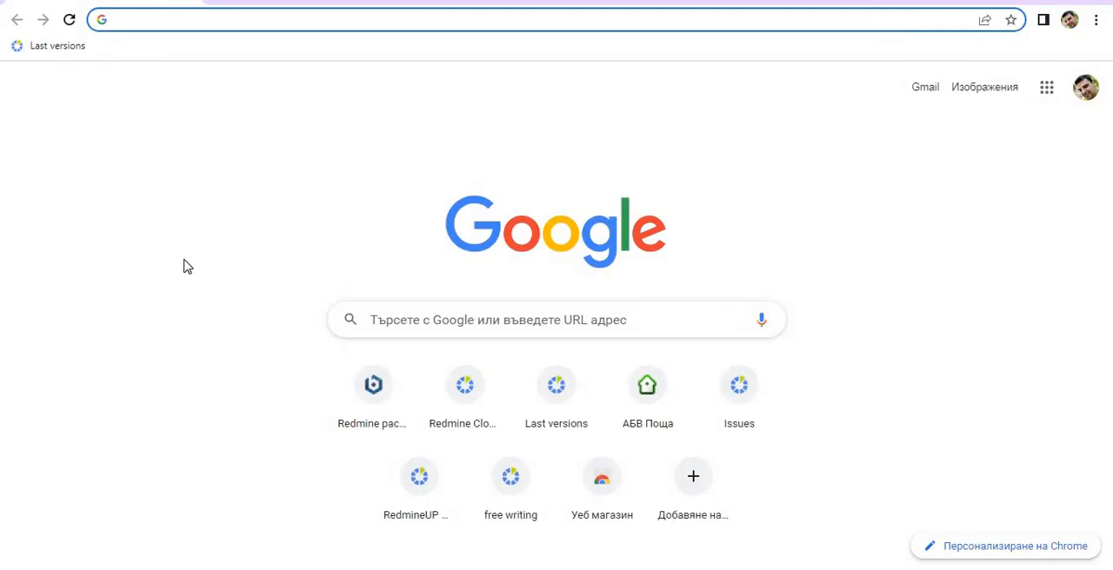
Go to redmineup.com, find "drive" on its plugins page and open the Drive plugin's page.
{"action": "type", "text": "red"}
{"action": "key", "text": "Return"}
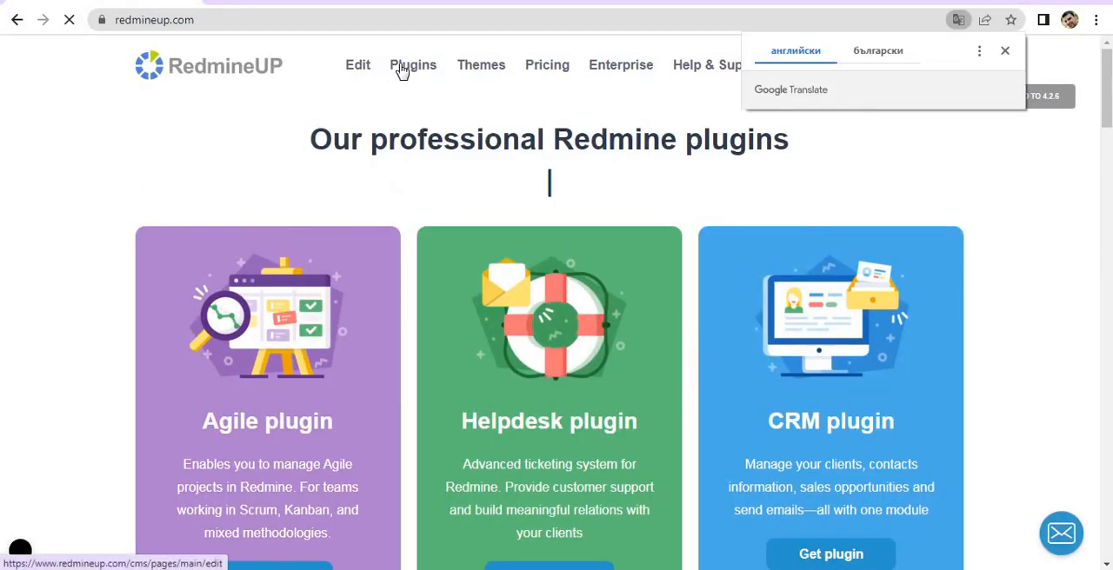
{"action": "left_click", "coordinate": [411, 69]}
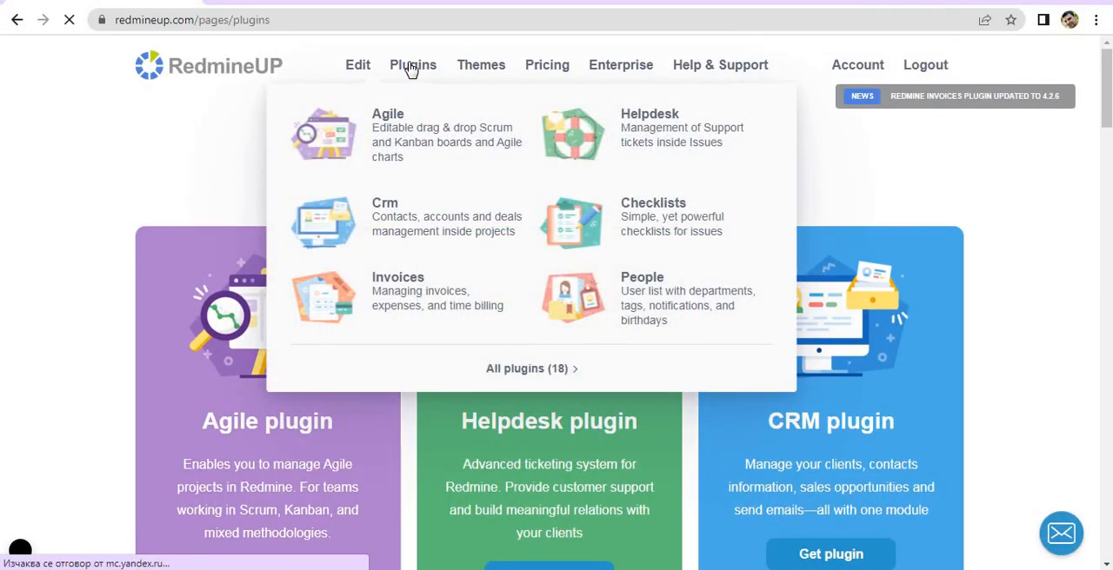
{"action": "key", "text": "ctrl+f"}
{"action": "type", "text": "drive"}
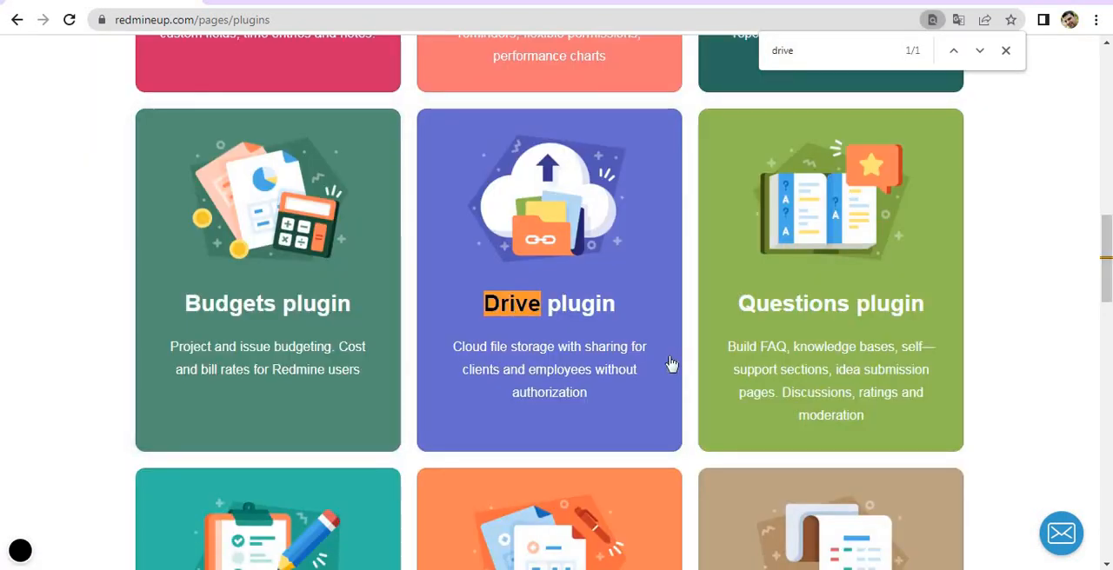
{"action": "left_click", "coordinate": [612, 326]}
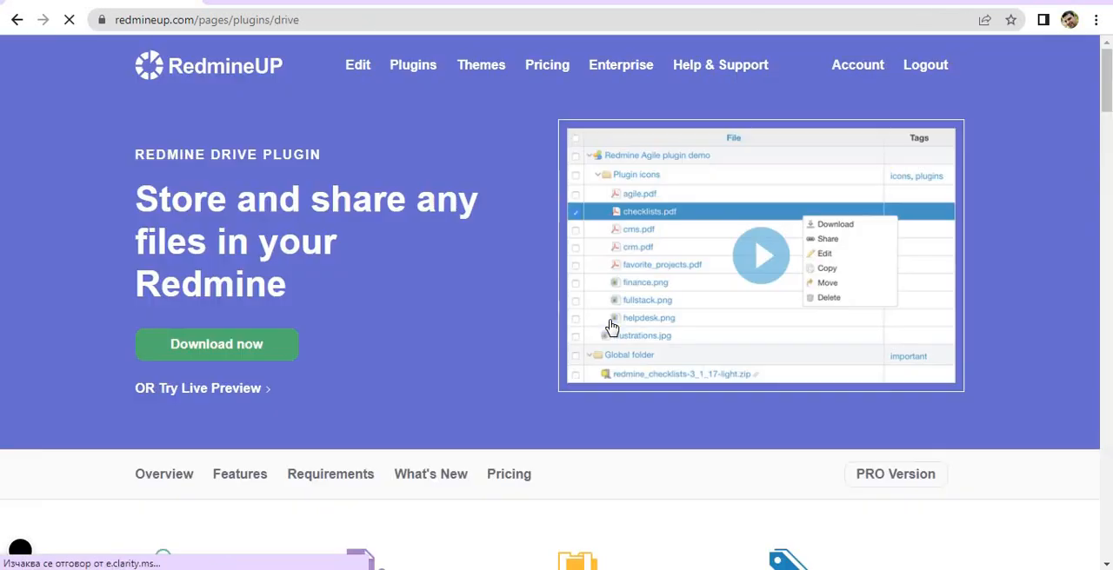
View the Drive plugin's pricing and the free Light version's download form, and open the support request form.
{"action": "left_click", "coordinate": [236, 356]}
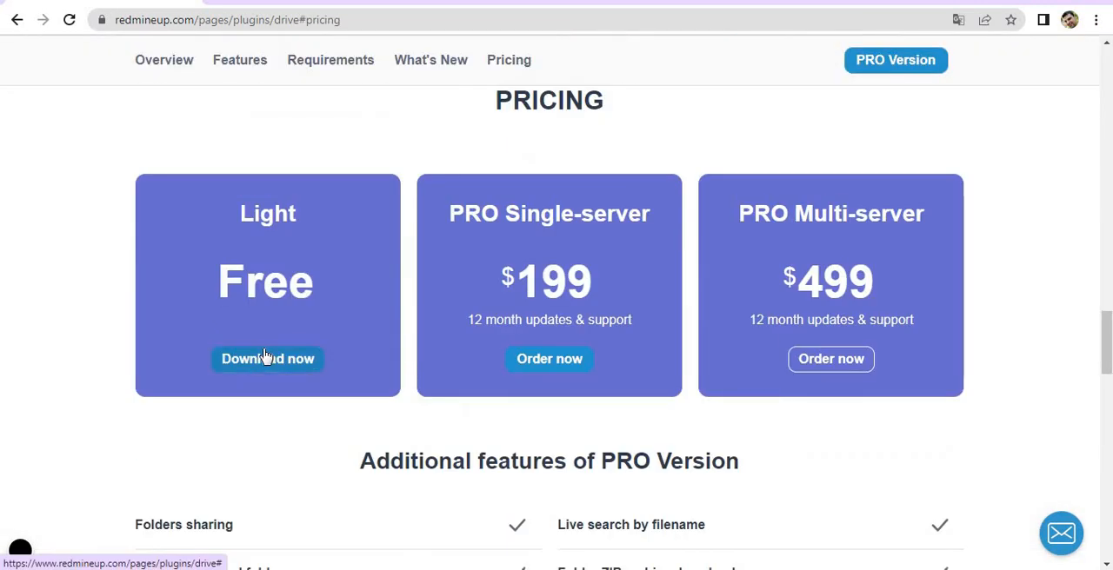
{"action": "left_click", "coordinate": [265, 357]}
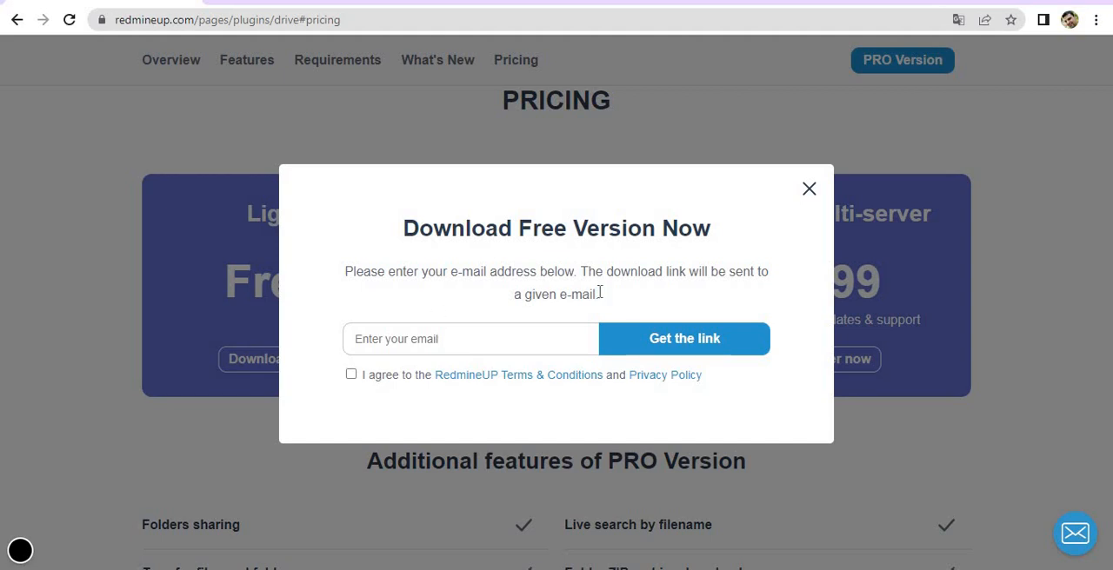
{"action": "left_click", "coordinate": [807, 190]}
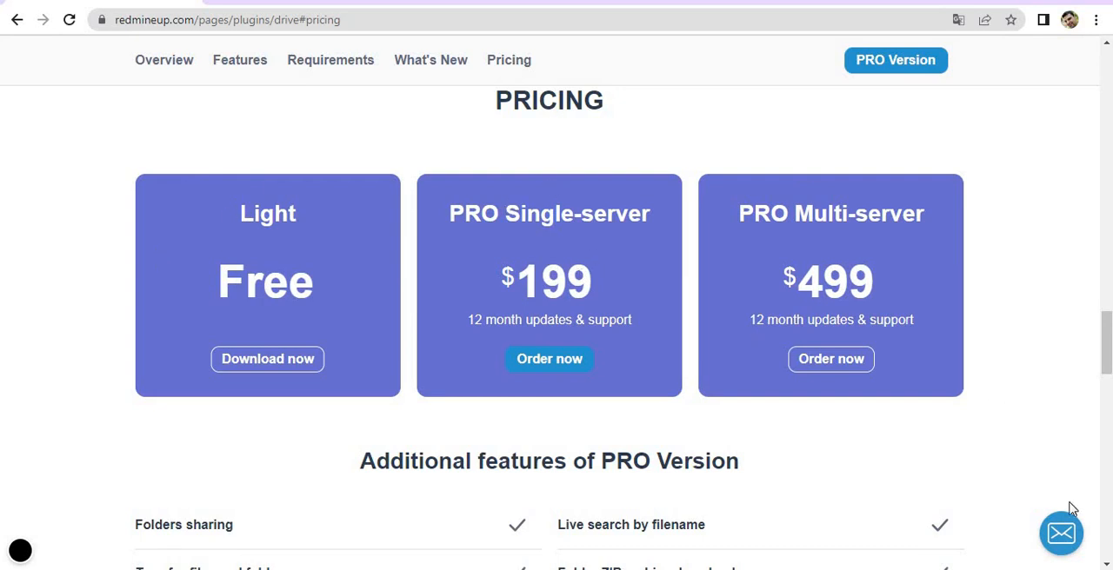
{"action": "left_click", "coordinate": [1063, 532]}
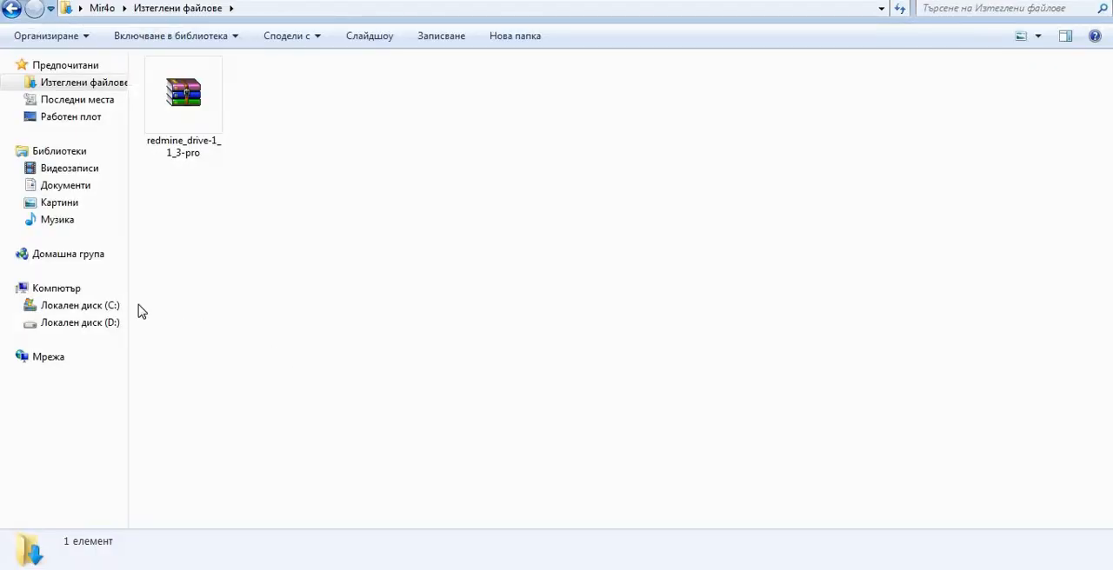
In File Explorer, launch manager-windows from C:\Bitnami\redmine-5.0.2-1 and start all its servers.
{"action": "left_click", "coordinate": [100, 306]}
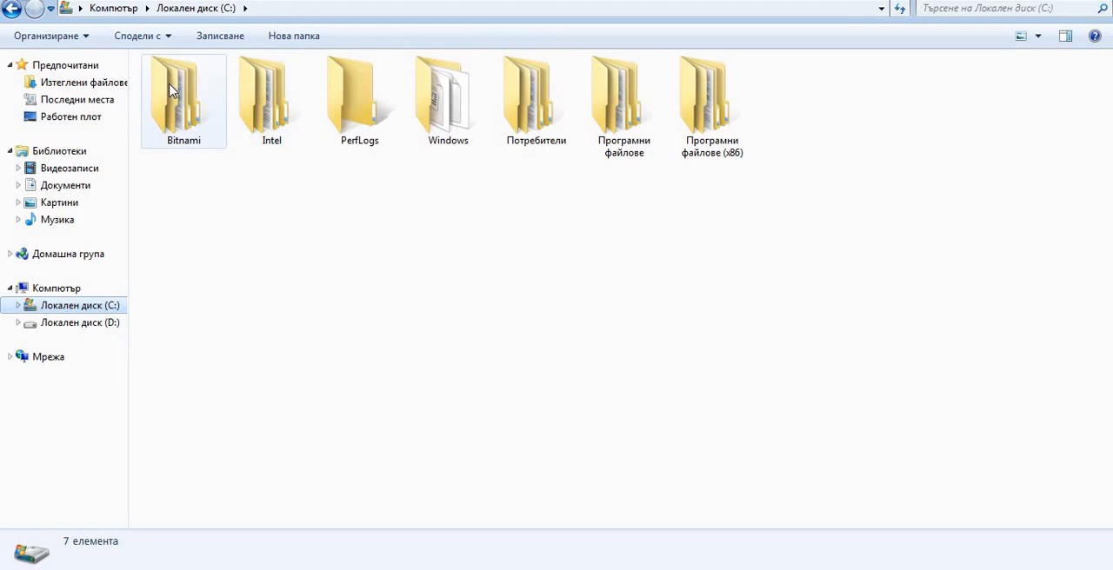
{"action": "double_click", "coordinate": [173, 84]}
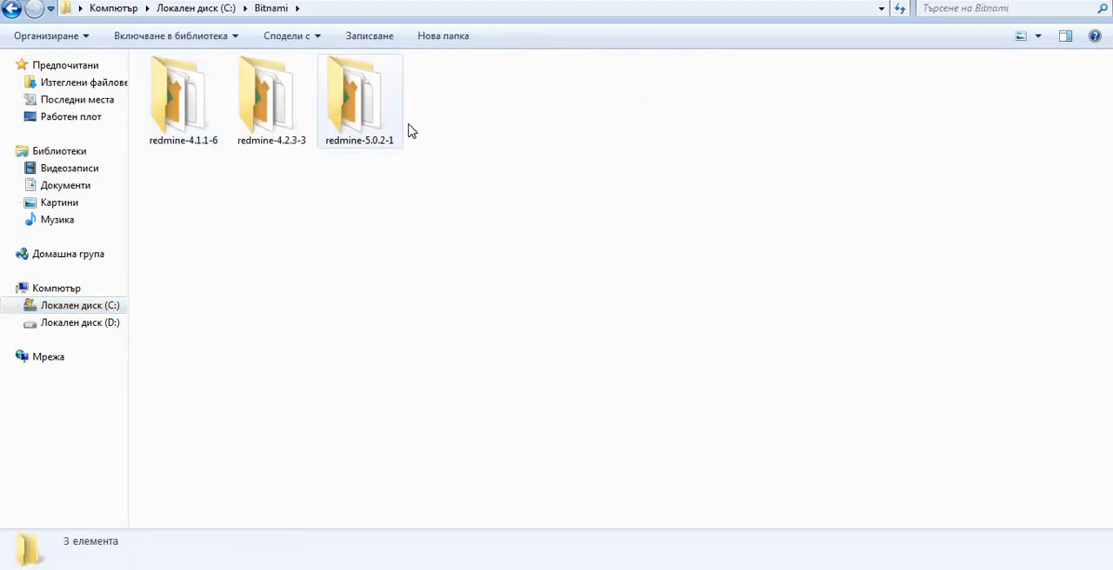
{"action": "double_click", "coordinate": [370, 104]}
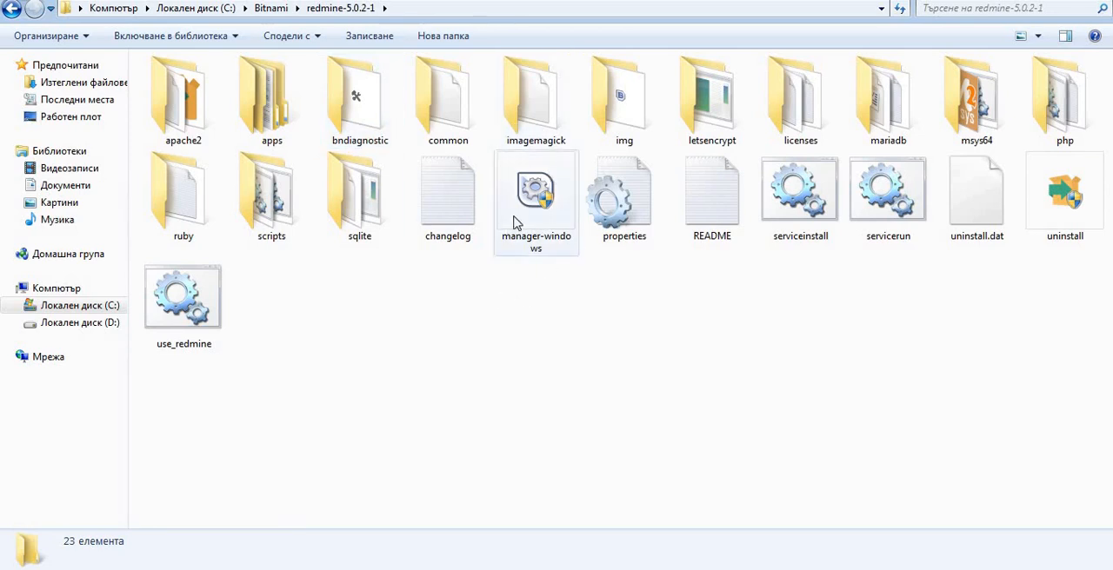
{"action": "left_click", "coordinate": [542, 216]}
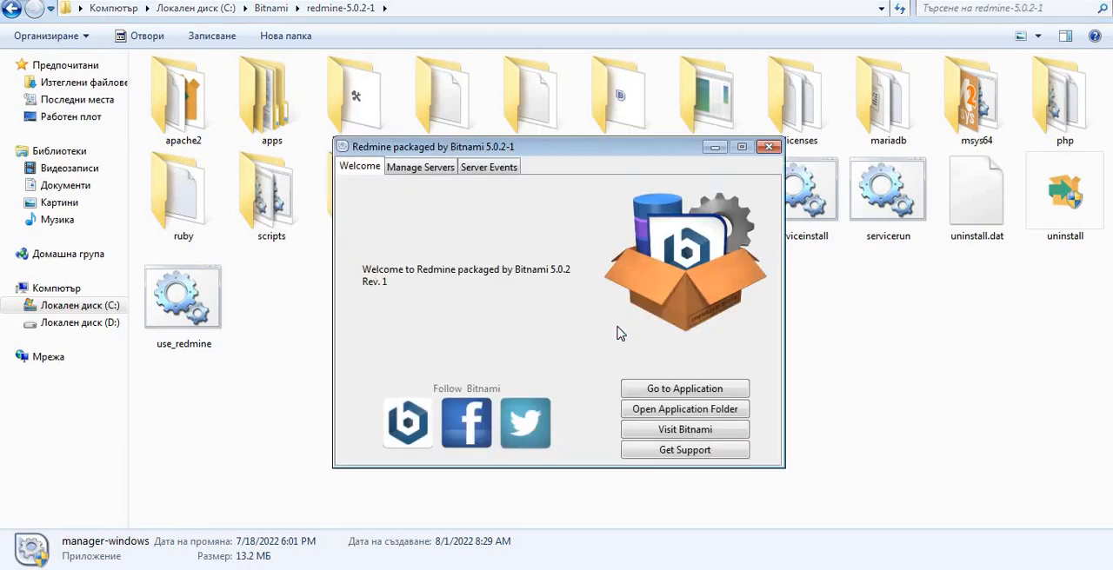
{"action": "left_click", "coordinate": [417, 167]}
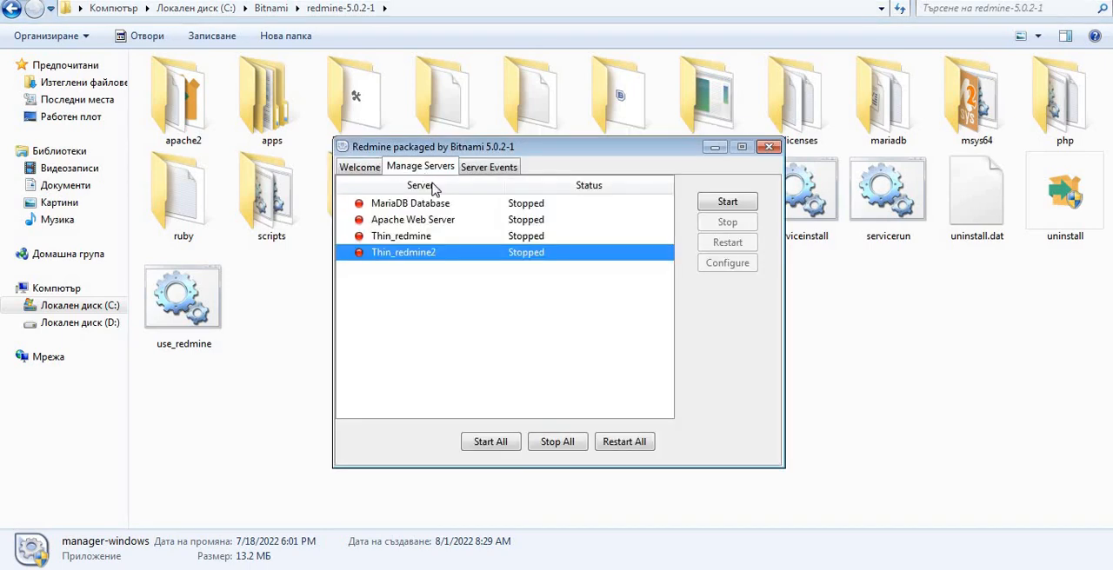
{"action": "left_click", "coordinate": [485, 442]}
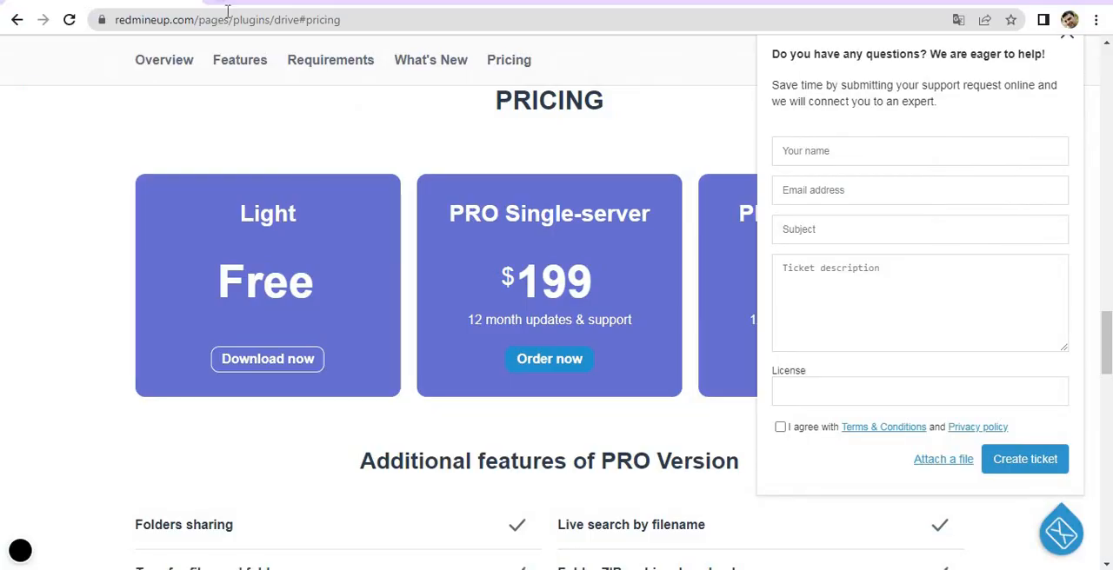
Switch to the browser, open 127.0.0.1:82 and access Redmine, reloading the page until the application loads.
{"action": "left_click", "coordinate": [229, 17]}
{"action": "type", "text": "12"}
{"action": "key", "text": "Return"}
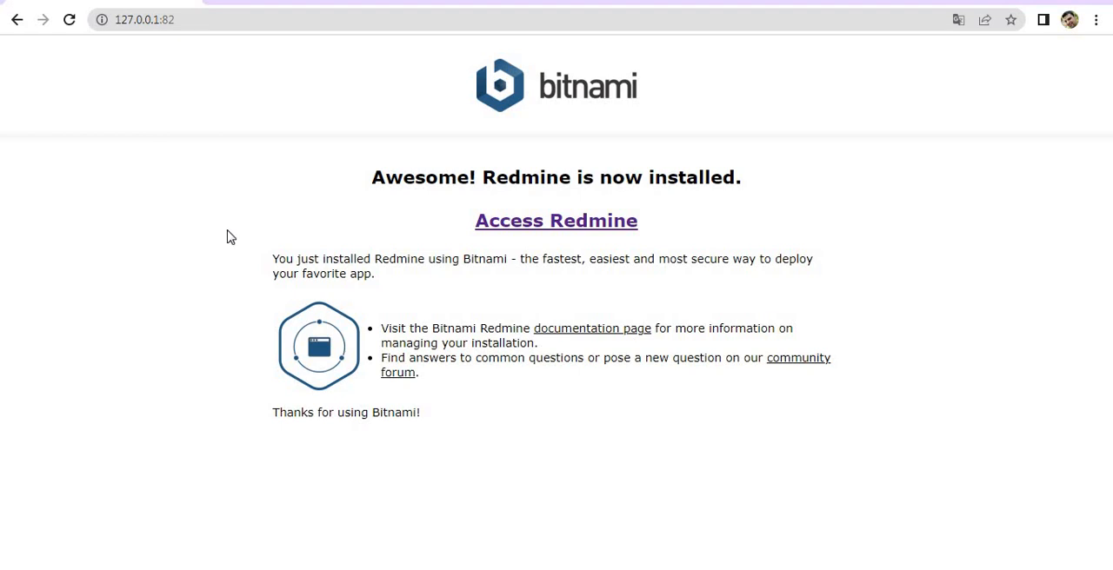
{"action": "left_click", "coordinate": [550, 222]}
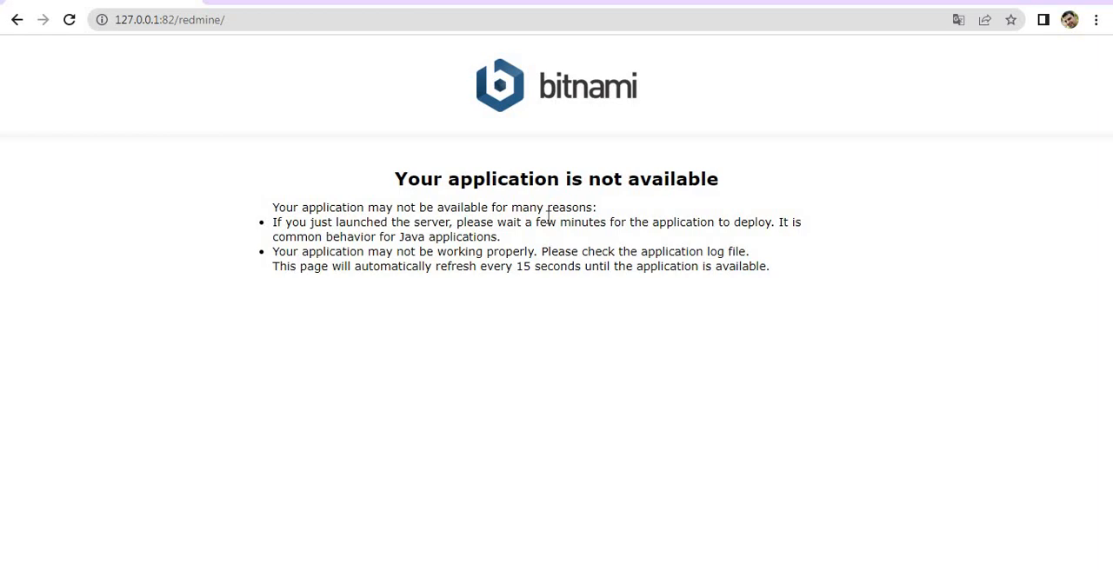
{"action": "left_click", "coordinate": [70, 20]}
{"action": "left_click", "coordinate": [69, 21]}
{"action": "left_click", "coordinate": [72, 24]}
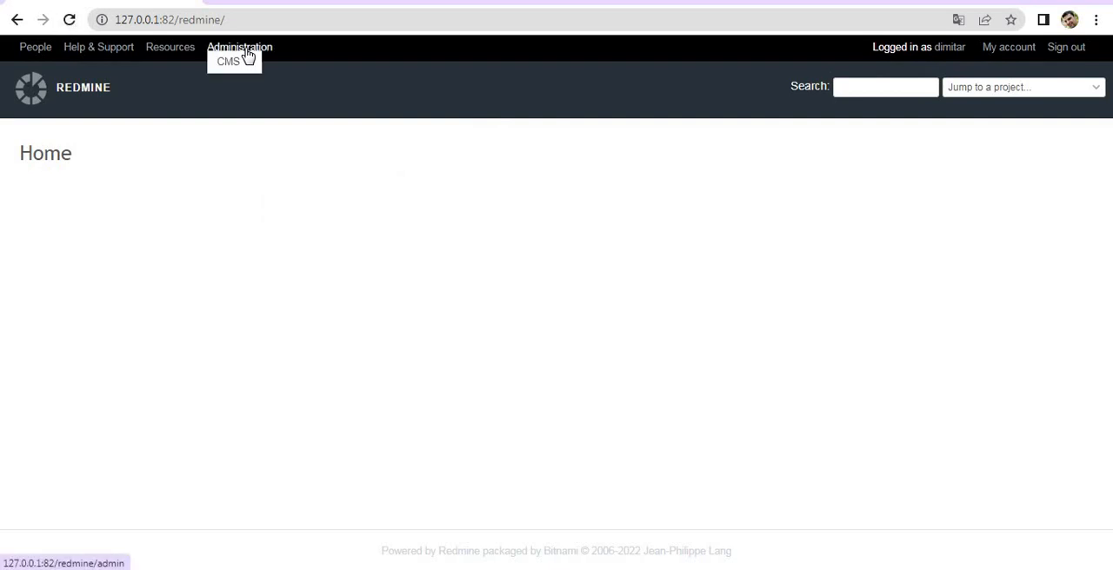
Examine the Redmine version, environment checks and installed plugins on the Administration Information page.
{"action": "left_click", "coordinate": [247, 52]}
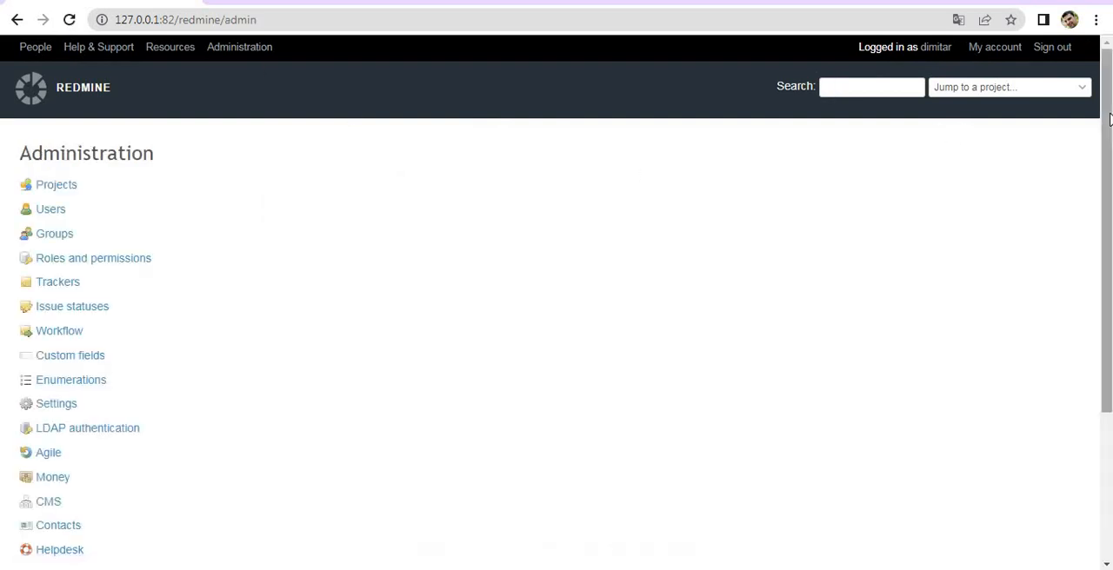
{"action": "left_click_drag", "start_coordinate": [1109, 119], "coordinate": [1055, 311]}
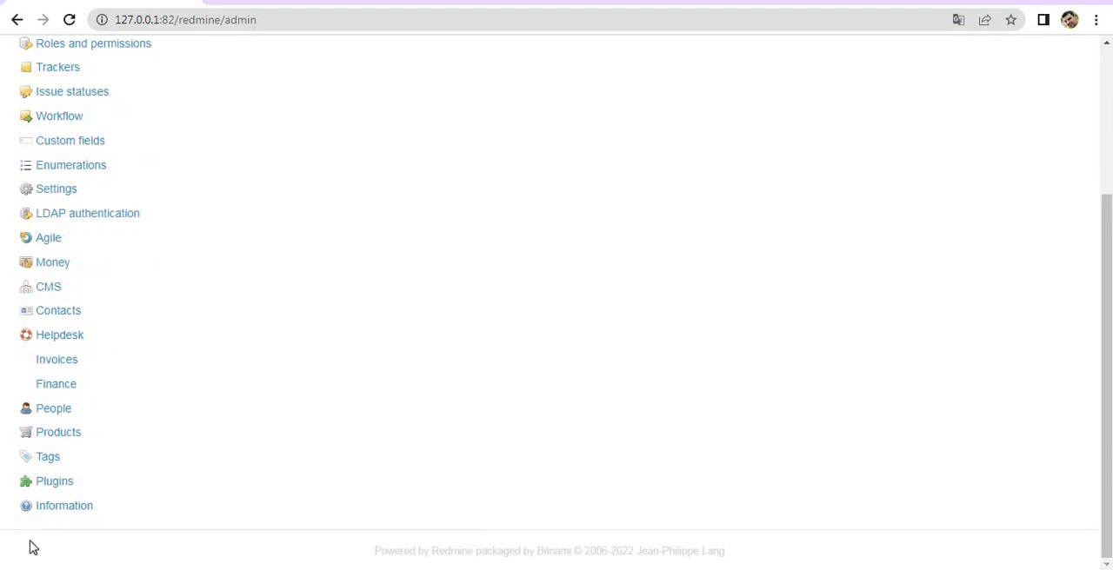
{"action": "left_click", "coordinate": [55, 511]}
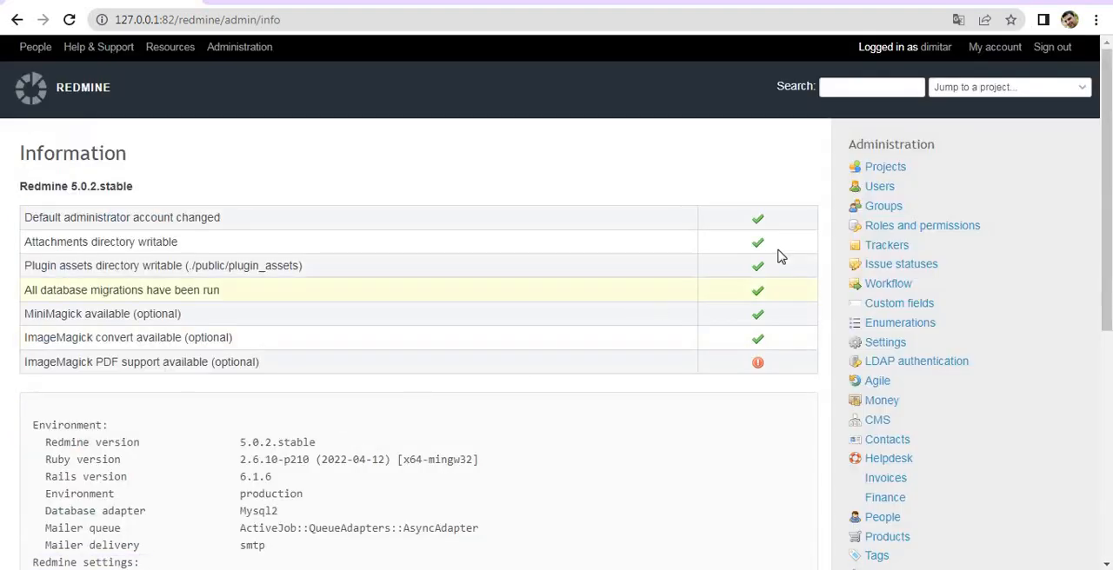
{"action": "left_click_drag", "start_coordinate": [1106, 161], "coordinate": [1106, 388]}
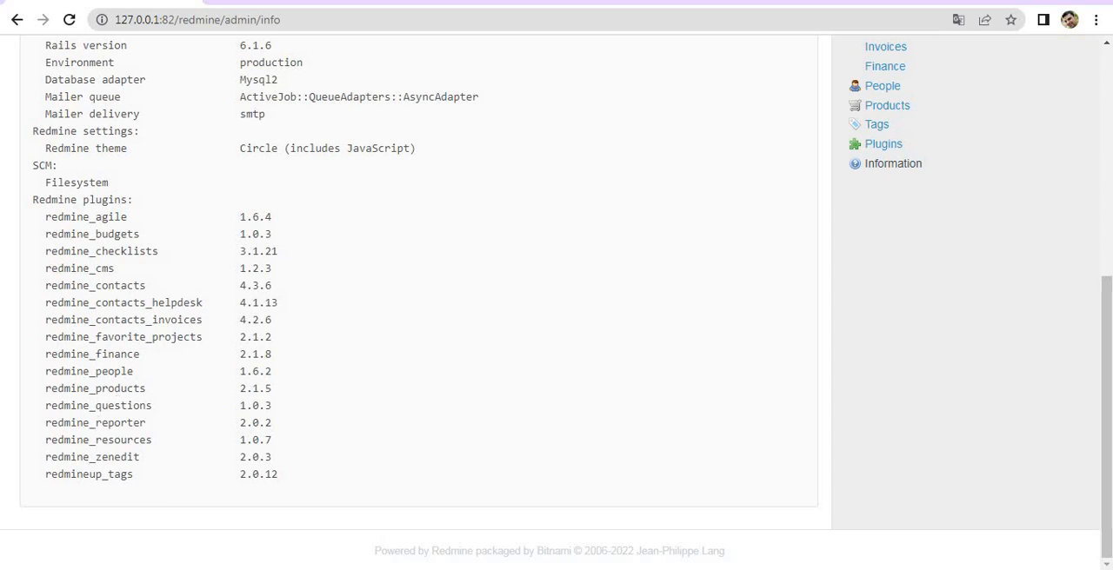
Switch to File Explorer, extract redmine_drive-1_1_3-pro in place in the Downloads folder and check the extracted redmine_drive folder.
{"action": "left_click", "coordinate": [71, 569]}
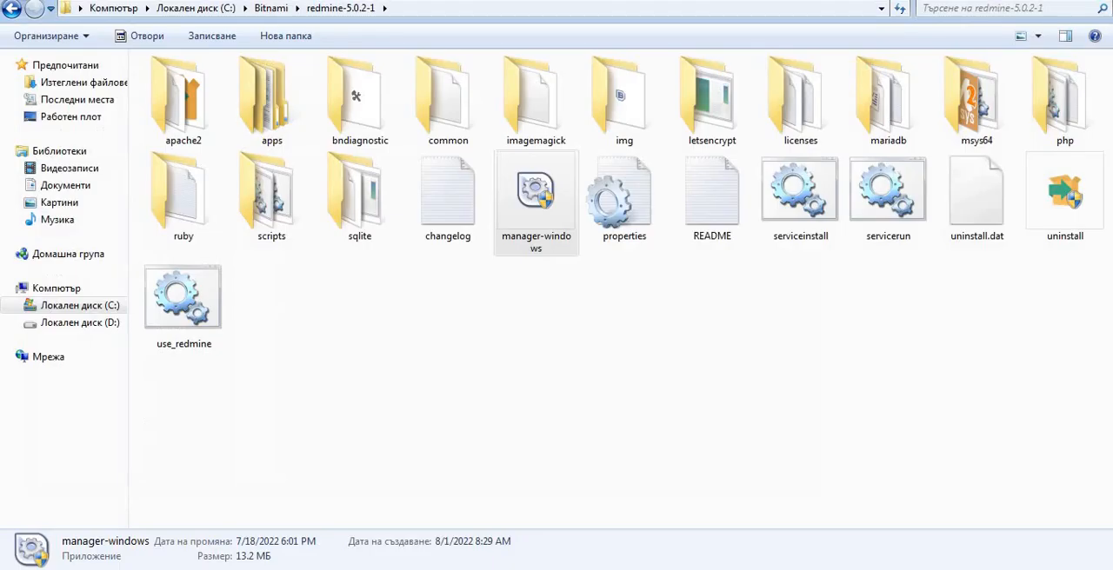
{"action": "left_click", "coordinate": [94, 84]}
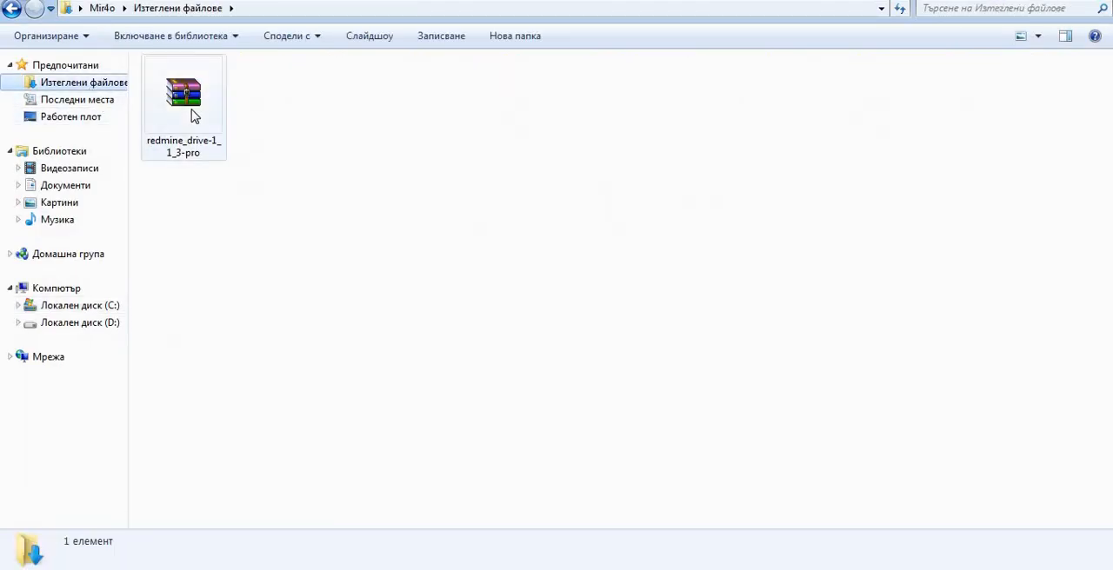
{"action": "right_click", "coordinate": [194, 115]}
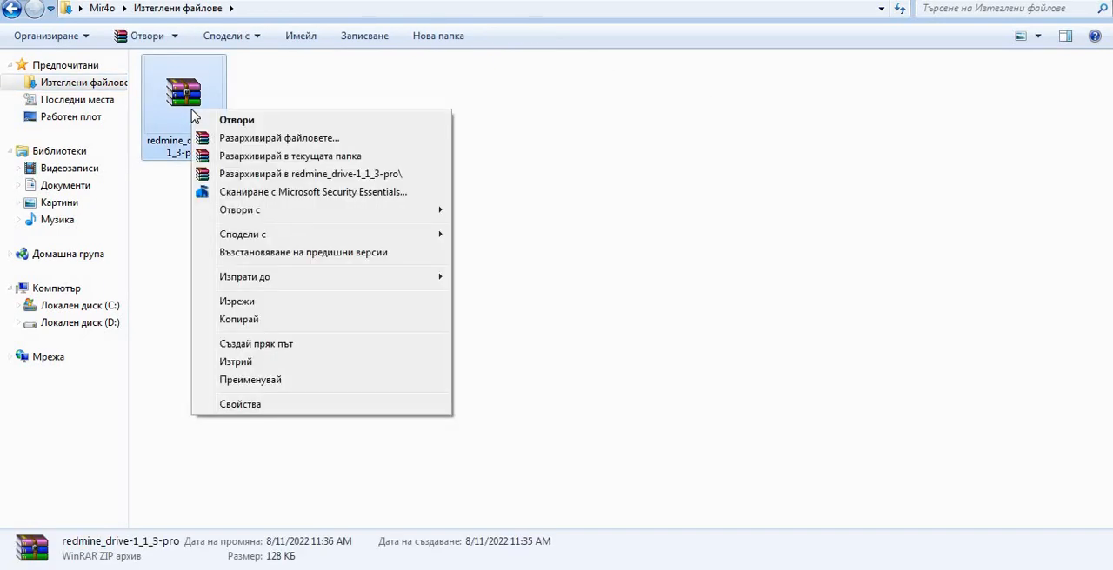
{"action": "left_click", "coordinate": [252, 157]}
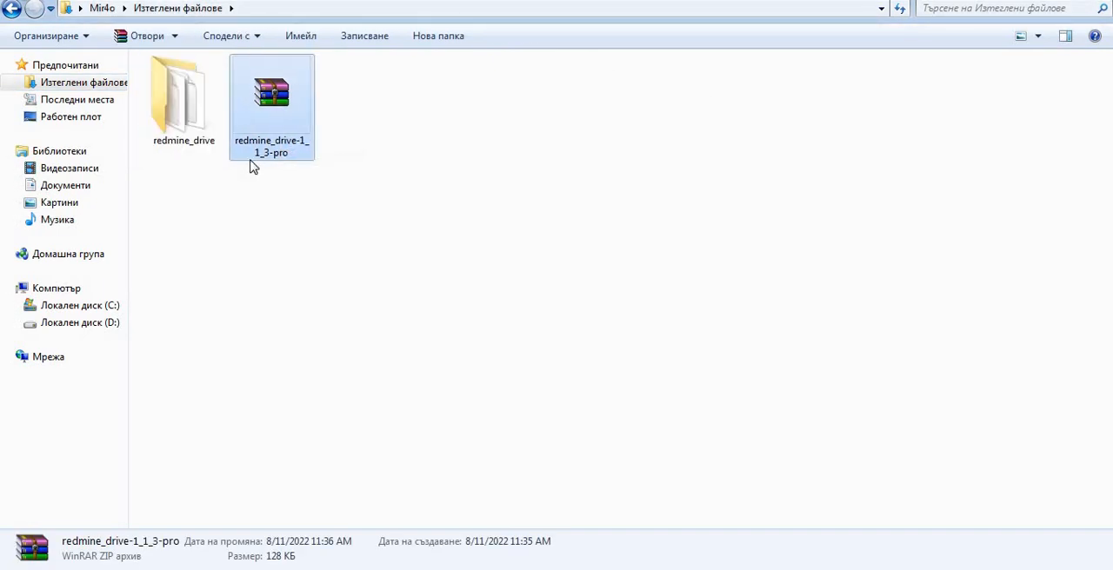
{"action": "double_click", "coordinate": [184, 107]}
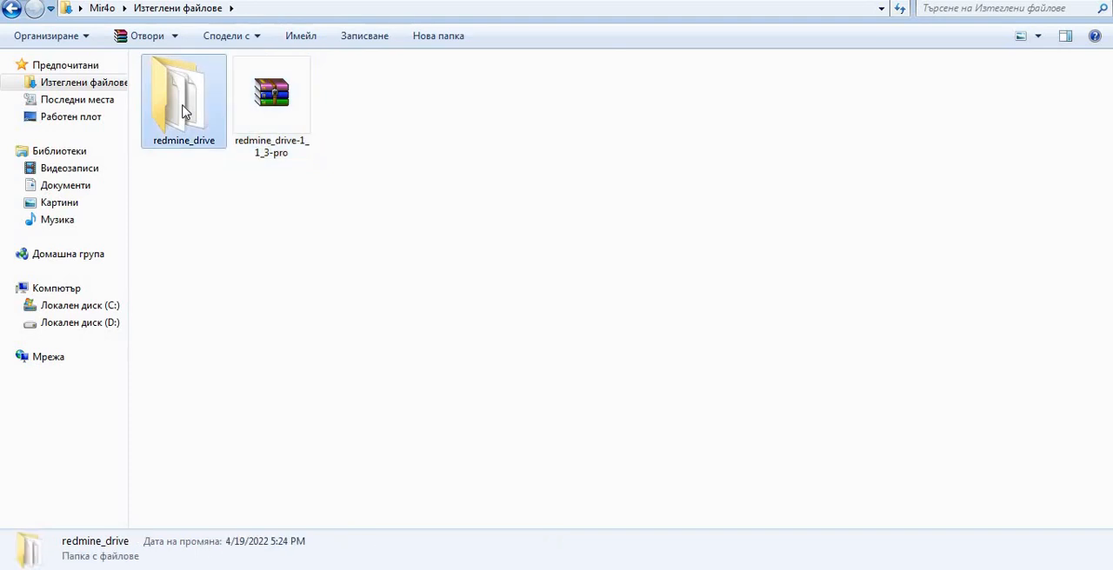
{"action": "key", "text": "BackSpace"}
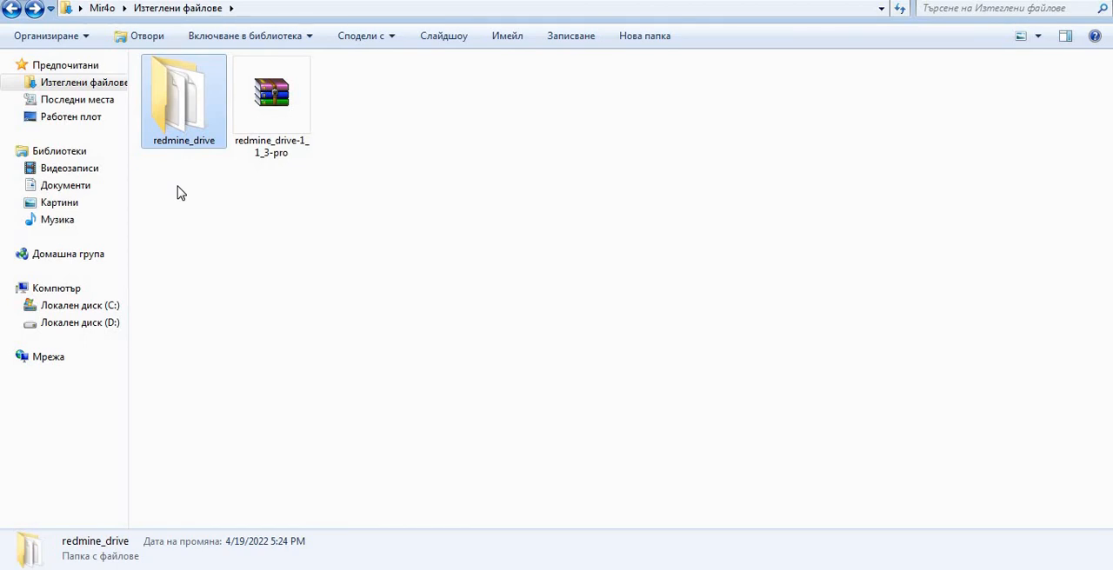
Copy the extracted redmine_drive folder into C:\Bitnami\redmine-5.0.2-1\apps\redmine\htdocs\plugins.
{"action": "left_click", "coordinate": [91, 307]}
{"action": "double_click", "coordinate": [193, 106]}
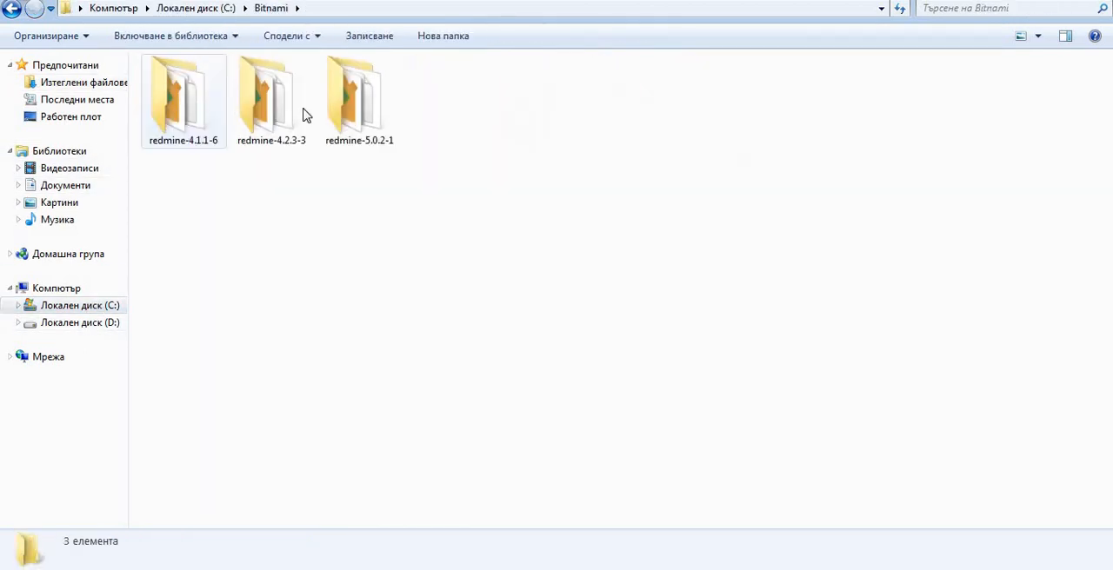
{"action": "left_click", "coordinate": [364, 122]}
{"action": "double_click", "coordinate": [363, 122]}
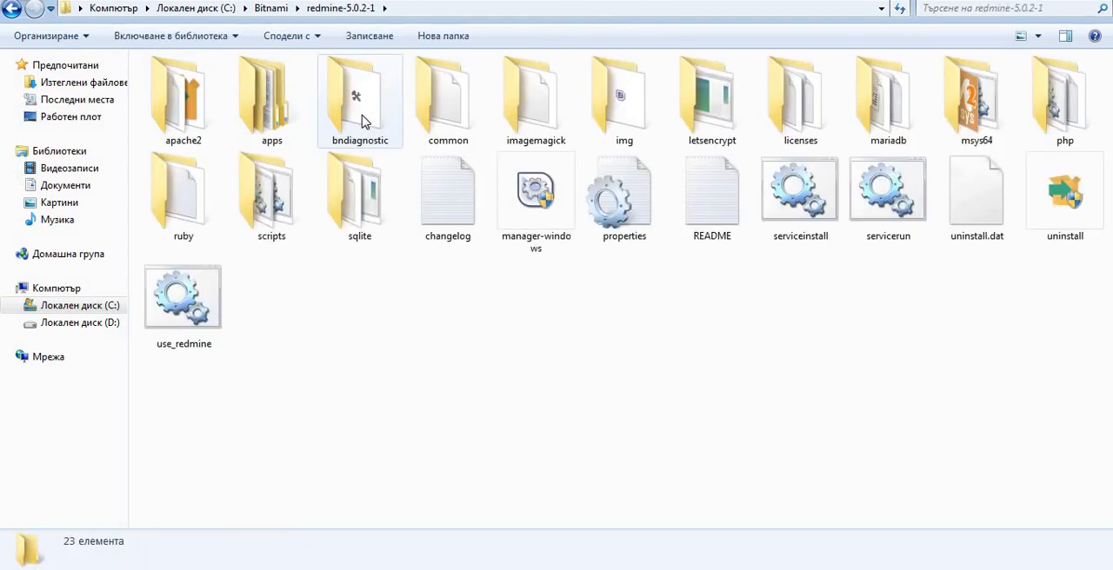
{"action": "double_click", "coordinate": [278, 126]}
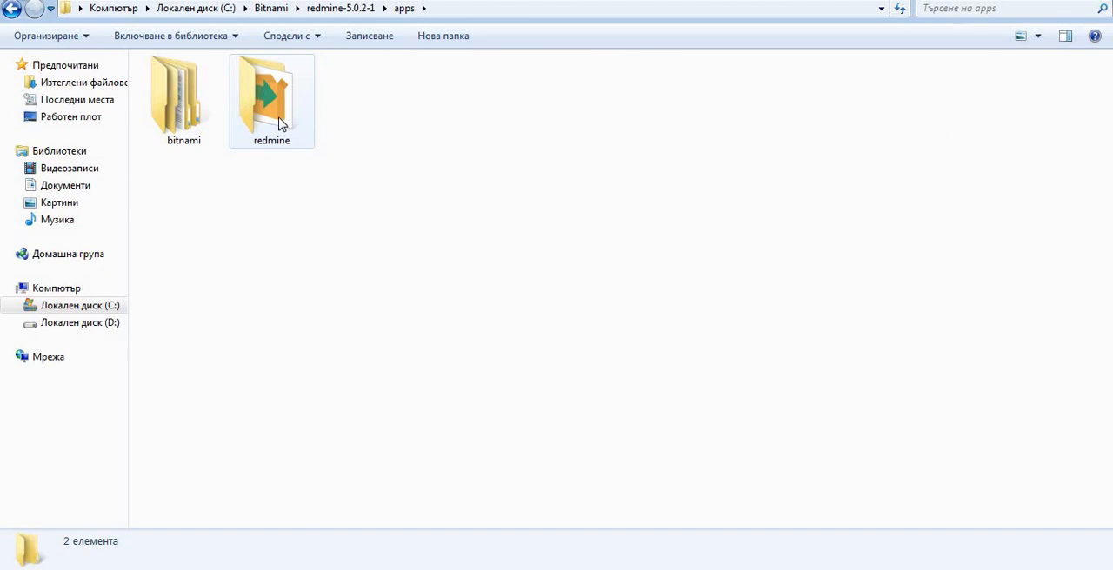
{"action": "double_click", "coordinate": [279, 124]}
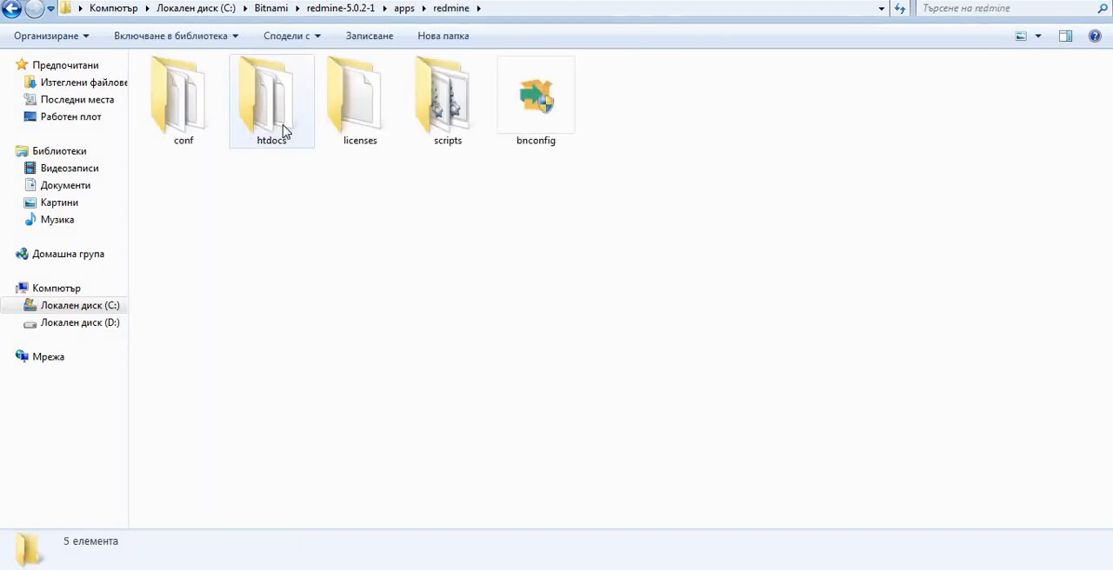
{"action": "double_click", "coordinate": [283, 130]}
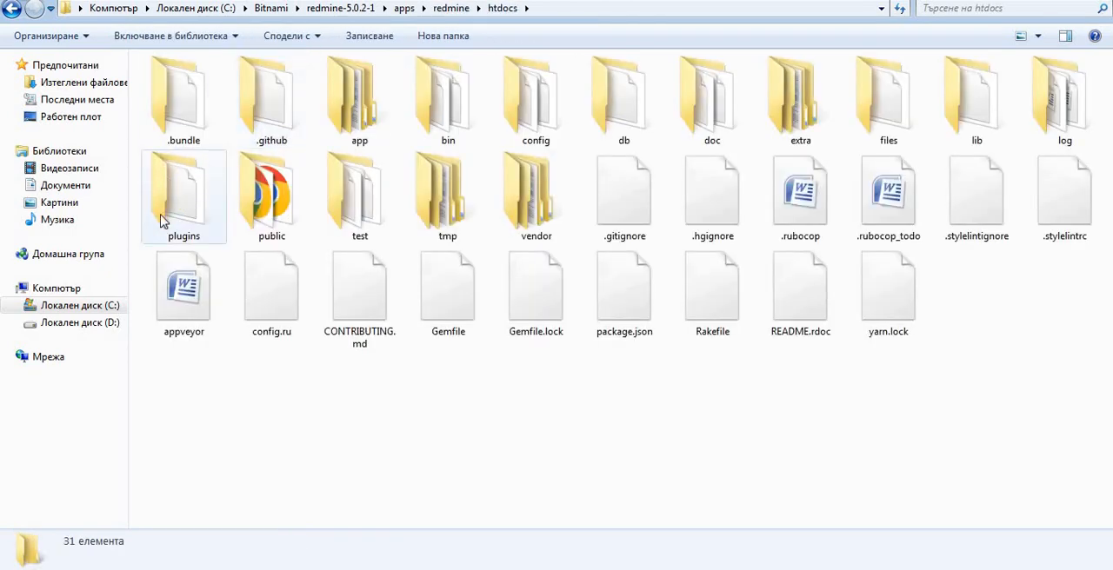
{"action": "double_click", "coordinate": [206, 223]}
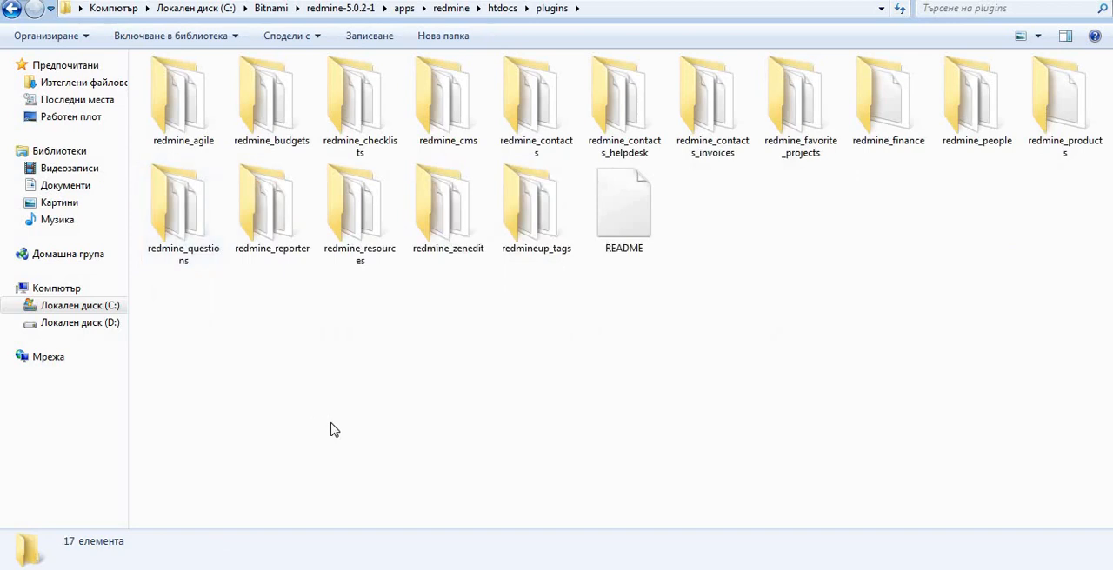
{"action": "key", "text": "ctrl+v"}
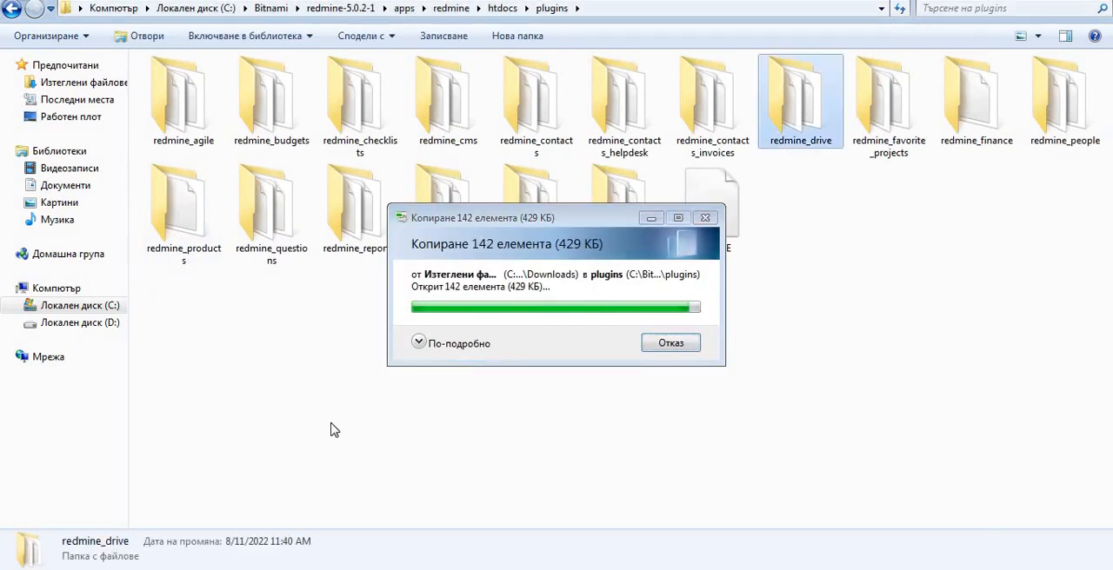
{"action": "left_click", "coordinate": [909, 170]}
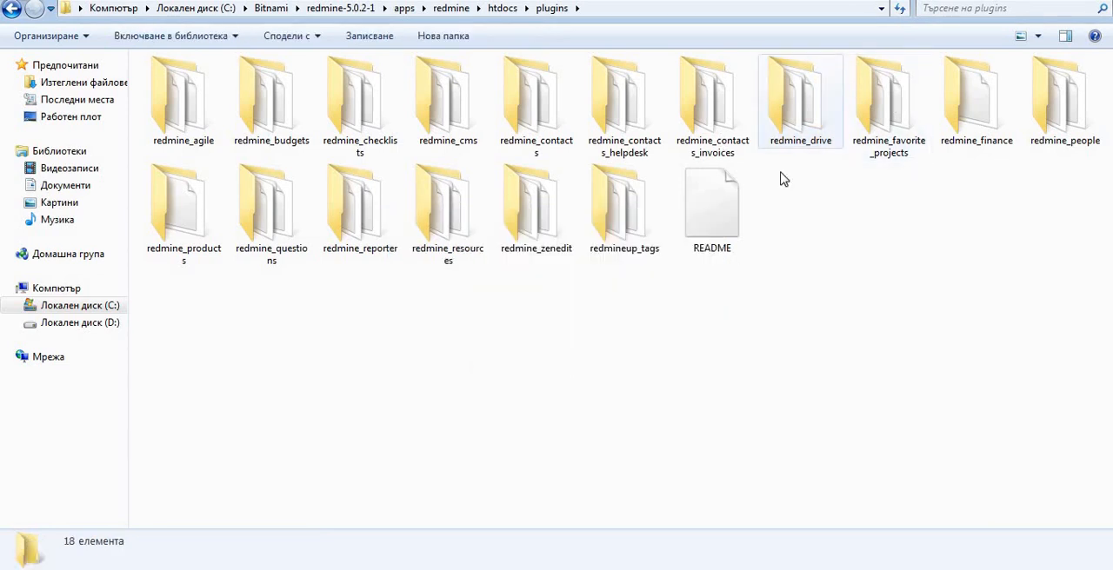
Launch the use_redmine console from the redmine-5.0.2-1 folder and change its directory to apps\redmine\htdocs.
{"action": "left_click", "coordinate": [340, 8]}
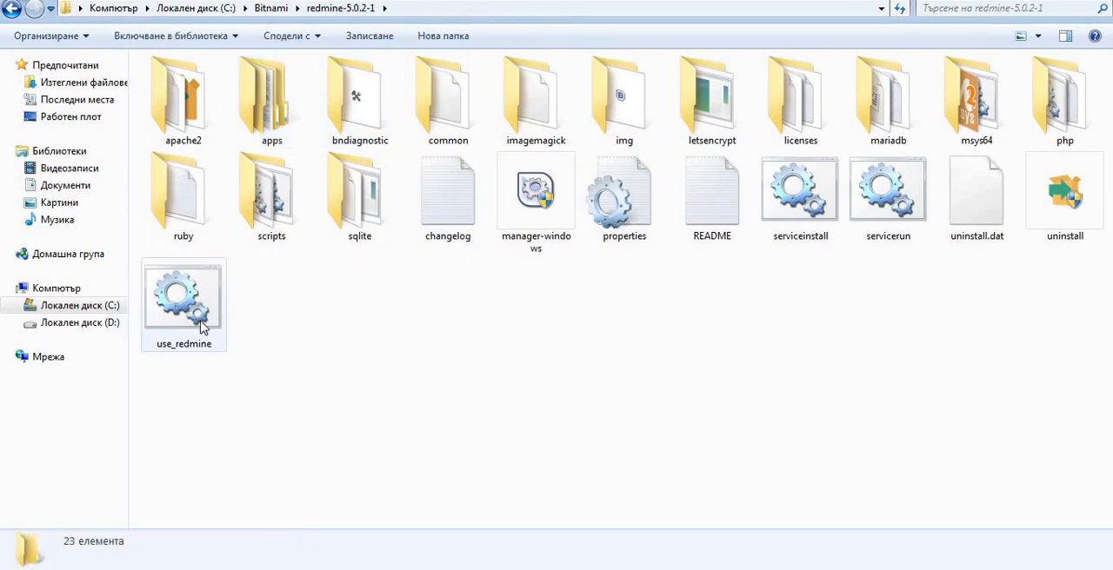
{"action": "double_click", "coordinate": [171, 310]}
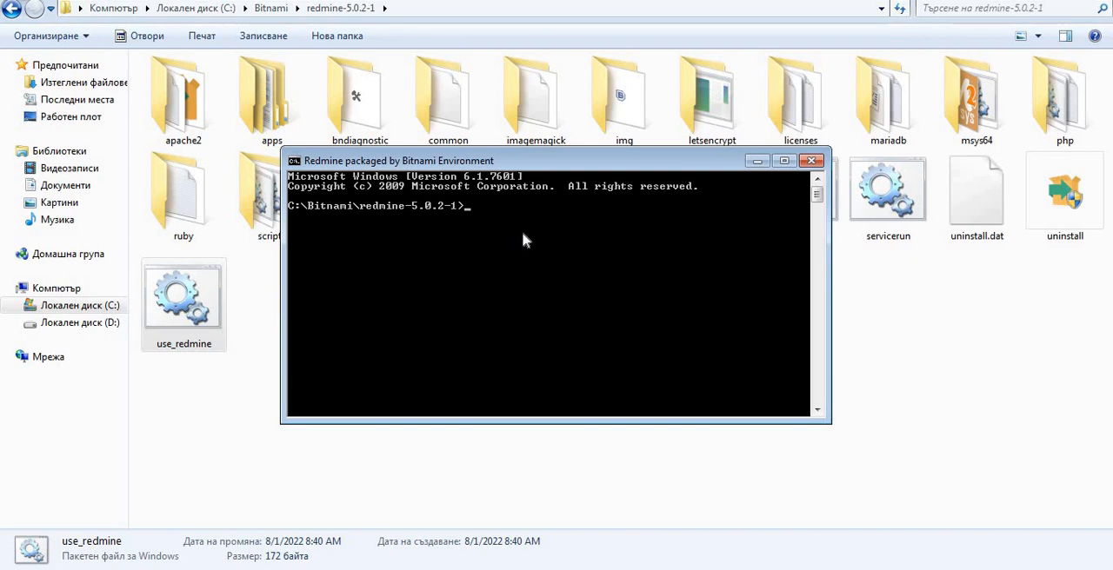
{"action": "type", "text": "ps\\redmine\\htdocs"}
{"action": "key", "text": "Return"}
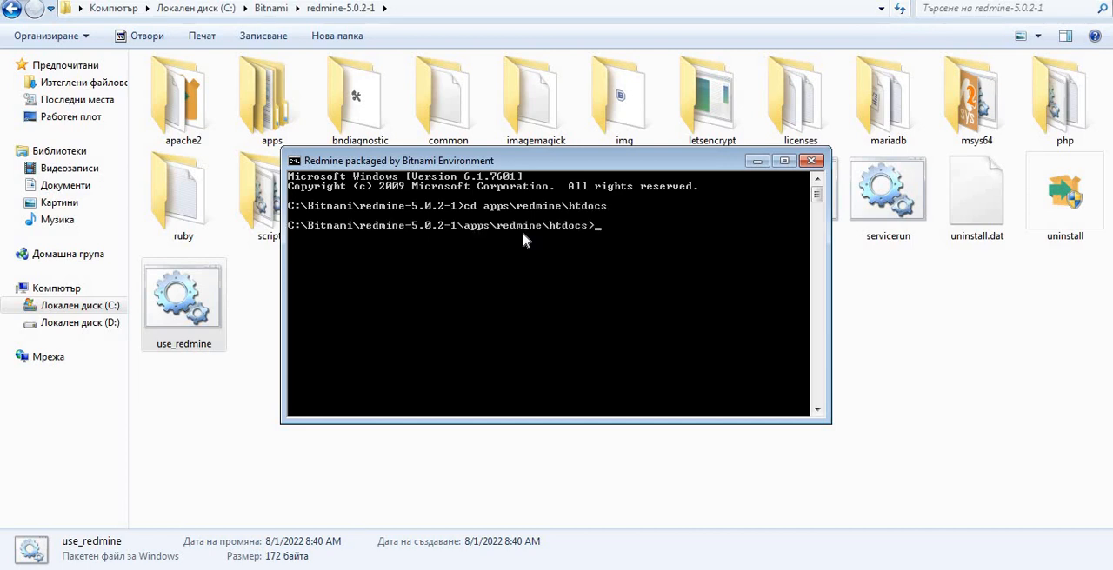
Install the required gems in the htdocs directory with bundle install.
{"action": "type", "text": "bundle install"}
{"action": "key", "text": "Return"}
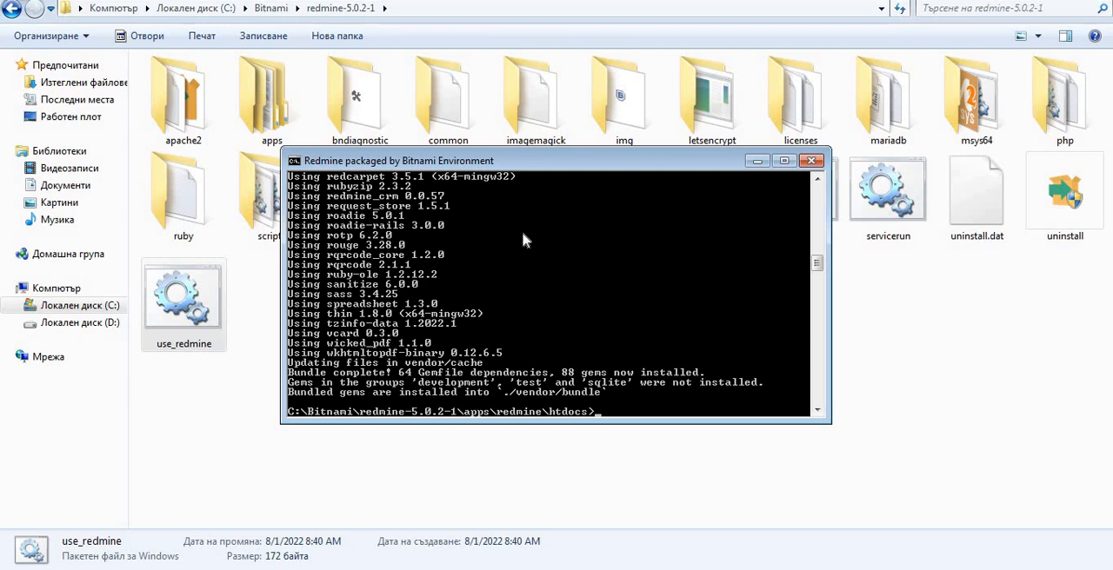
Migrate the Redmine plugins by running bundle exec rake redmine:plugins RAILS_ENV=production.
{"action": "type", "text": "bundle exec rake redmi"}
{"action": "key", "text": "BackSpace"}
{"action": "key", "text": "BackSpace"}
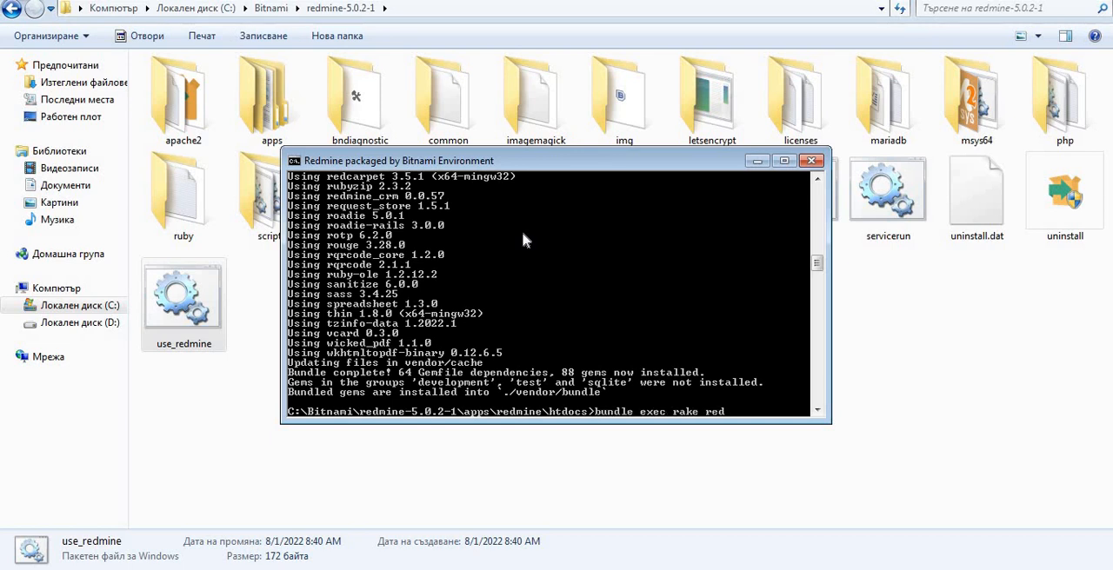
{"action": "type", "text": "mine:plugins RAILS"}
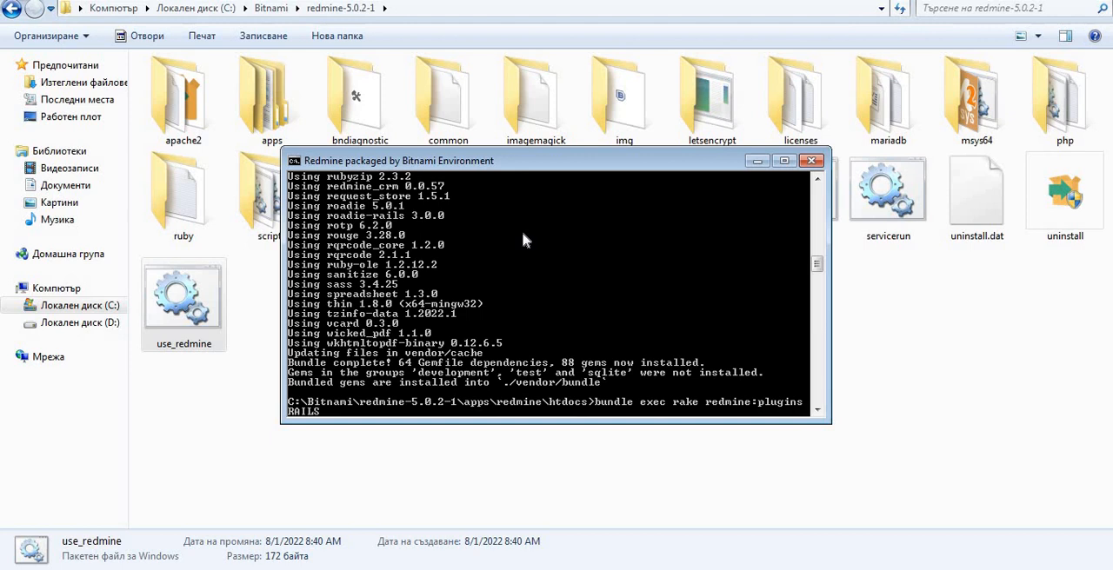
{"action": "type", "text": "_ENV=production"}
{"action": "key", "text": "Return"}
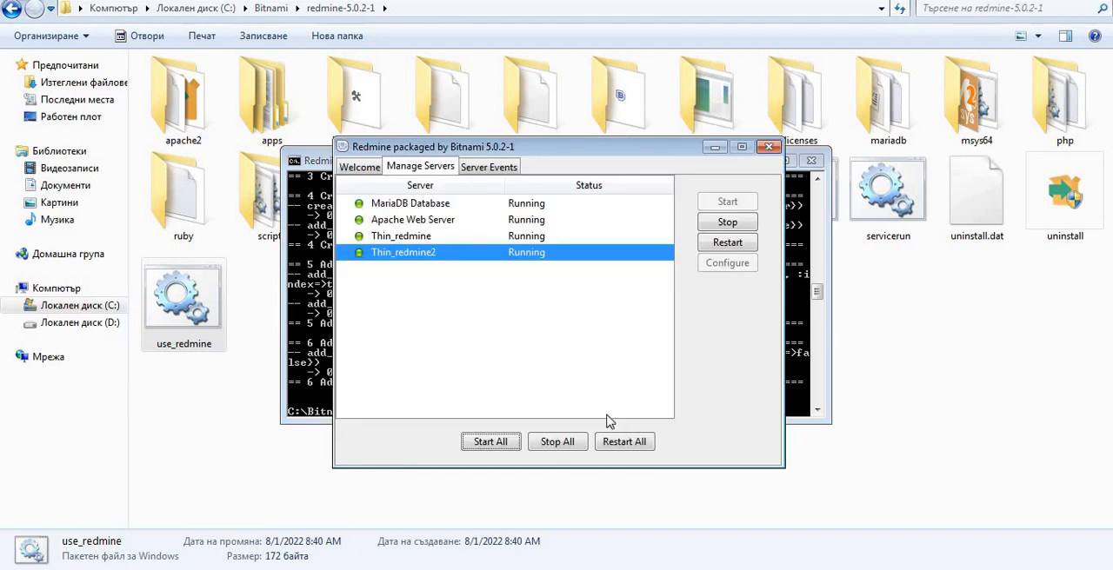
Restart all Bitnami Redmine servers, switch to the browser and reload the Administration Information page until Redmine loads.
{"action": "left_click", "coordinate": [624, 443]}
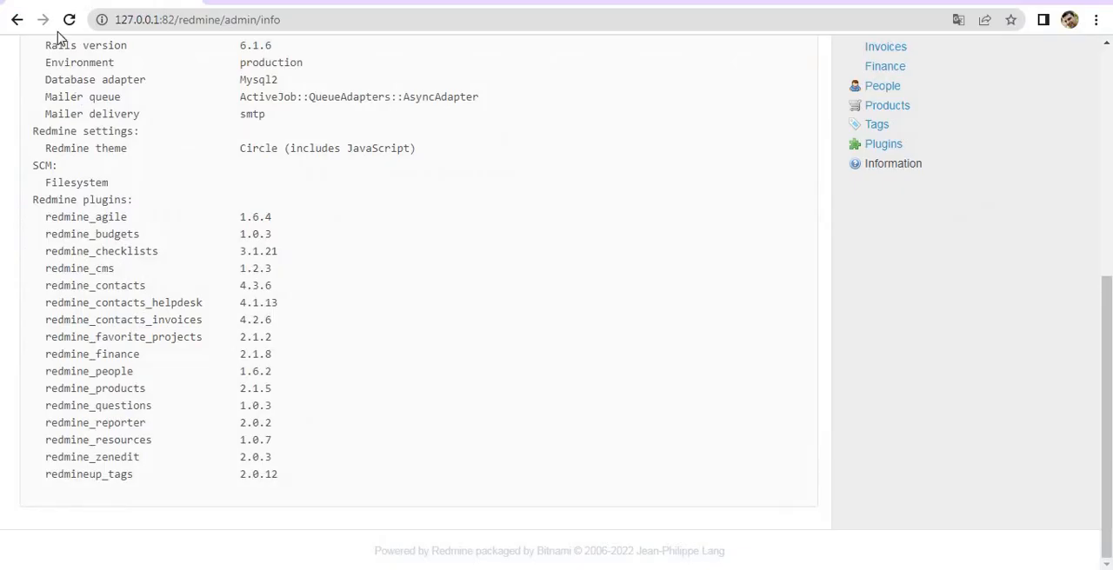
{"action": "left_click", "coordinate": [67, 19]}
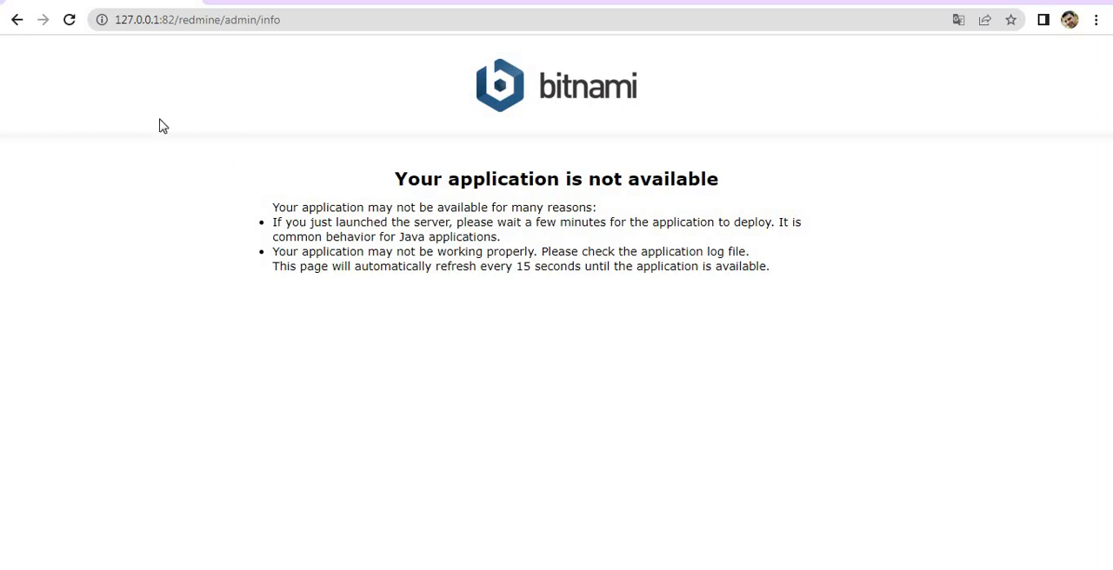
{"action": "left_click", "coordinate": [72, 26]}
{"action": "left_click", "coordinate": [72, 24]}
{"action": "left_click", "coordinate": [71, 25]}
{"action": "left_click", "coordinate": [71, 26]}
{"action": "left_click", "coordinate": [69, 24]}
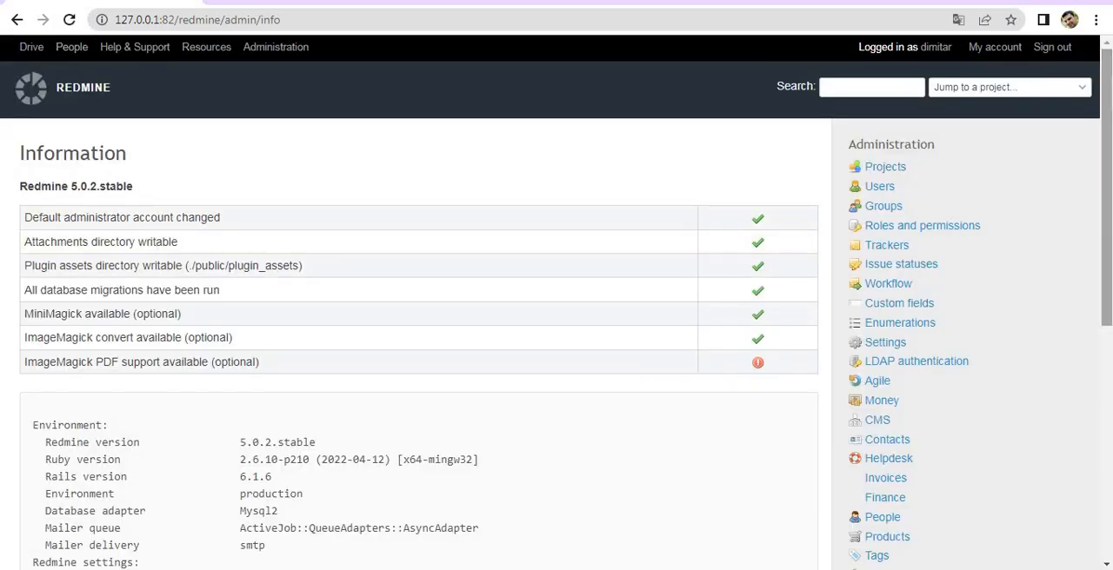
Locate the redmine_drive entry in the Redmine plugins list on the Information page and highlight its line.
{"action": "left_click_drag", "start_coordinate": [1108, 191], "coordinate": [1107, 425]}
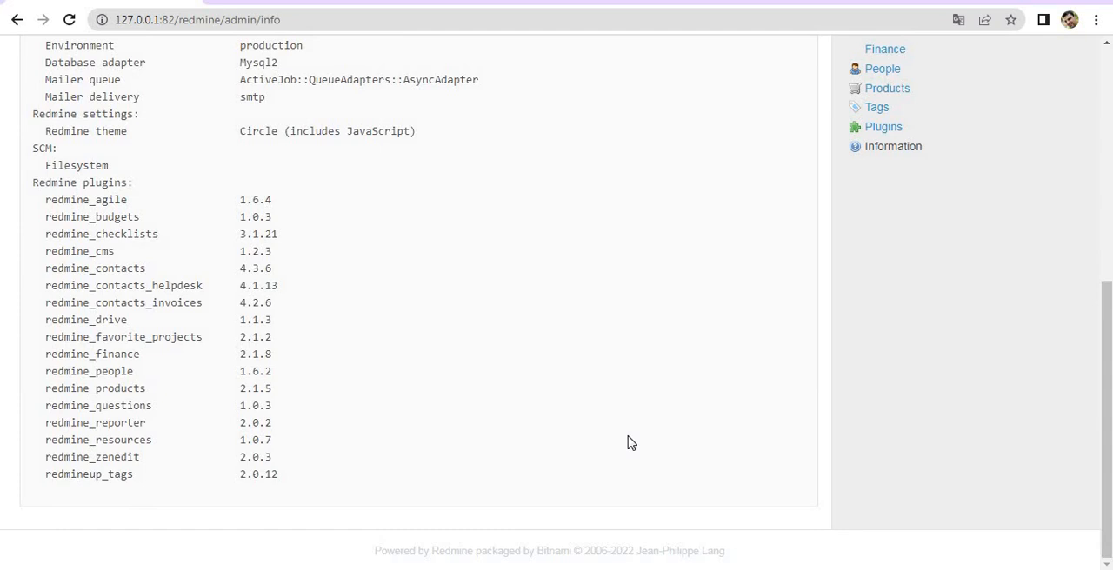
{"action": "triple_click", "coordinate": [98, 322]}
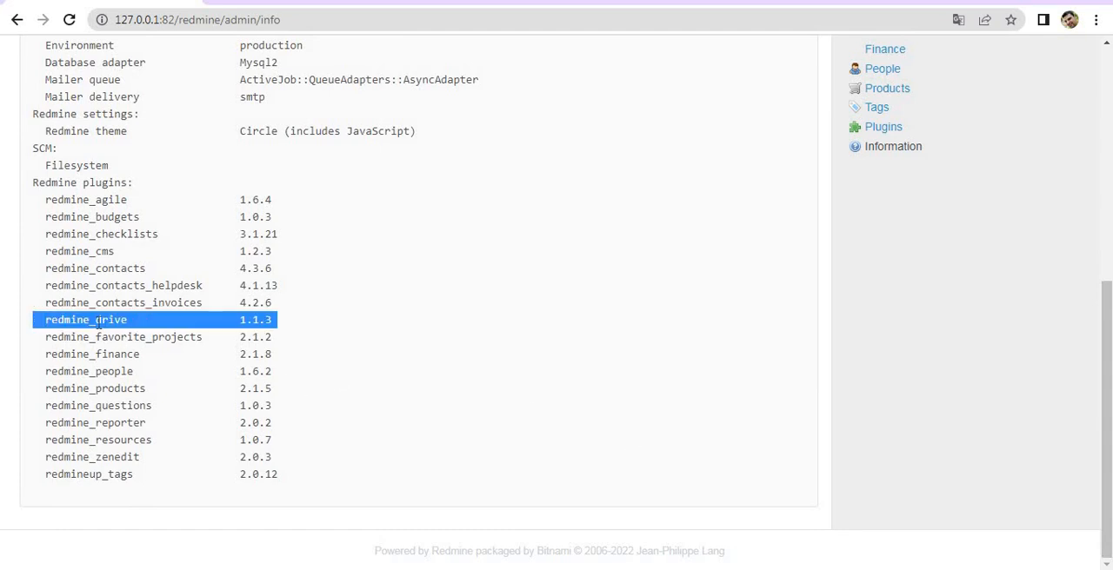